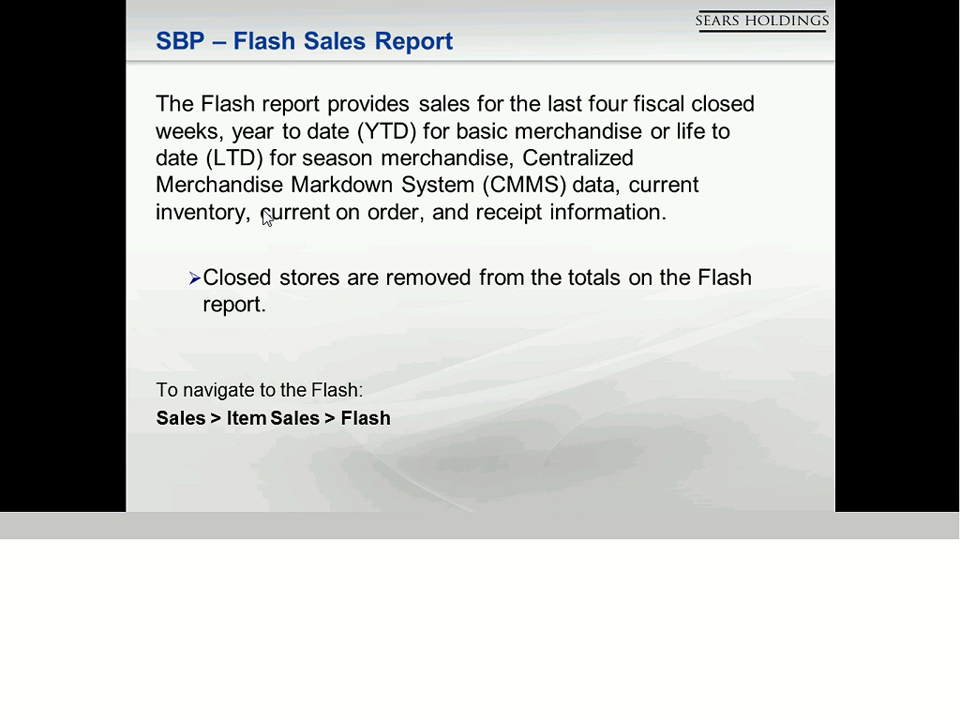
Switch to the browser, open SHC Merchant Workbench from the Vendor Portal's applications, and select its web address
{"action": "key", "text": "alt+Tab"}
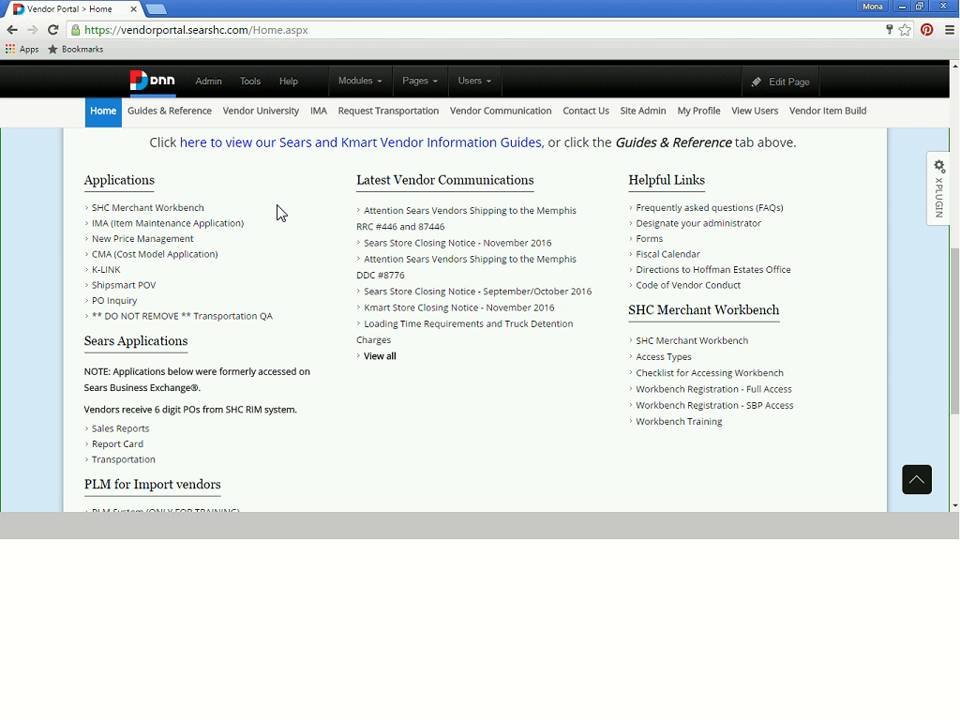
{"action": "left_click", "coordinate": [165, 216]}
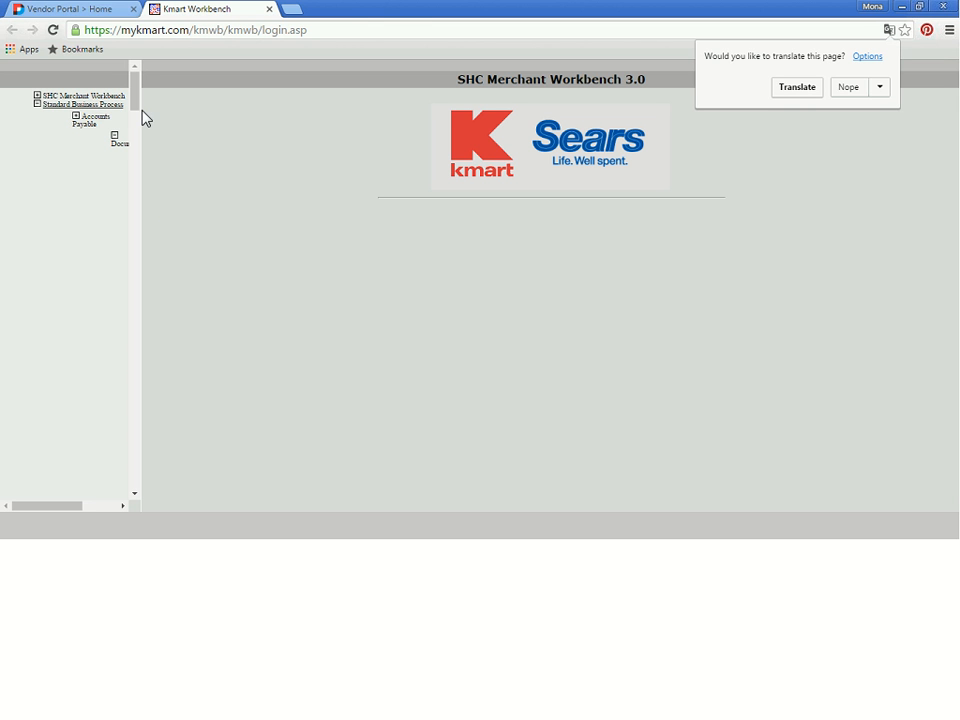
{"action": "left_click", "coordinate": [178, 31]}
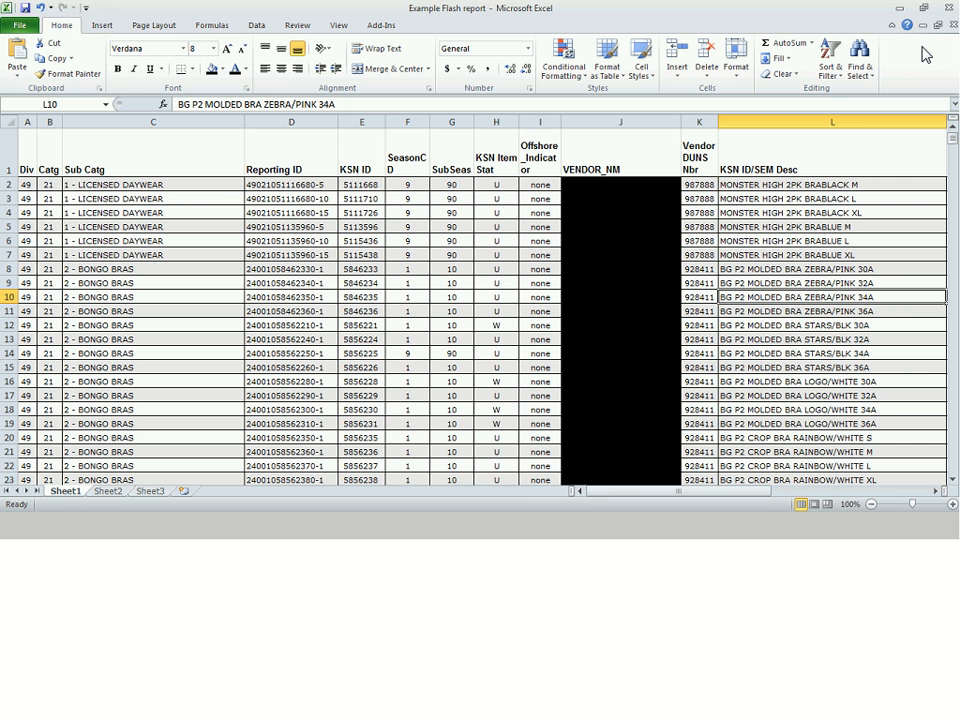
Switch to the Kmart Workbench in Internet Explorer and open the Flash report from Item Sales under Sales
{"action": "key", "text": "alt+Tab"}
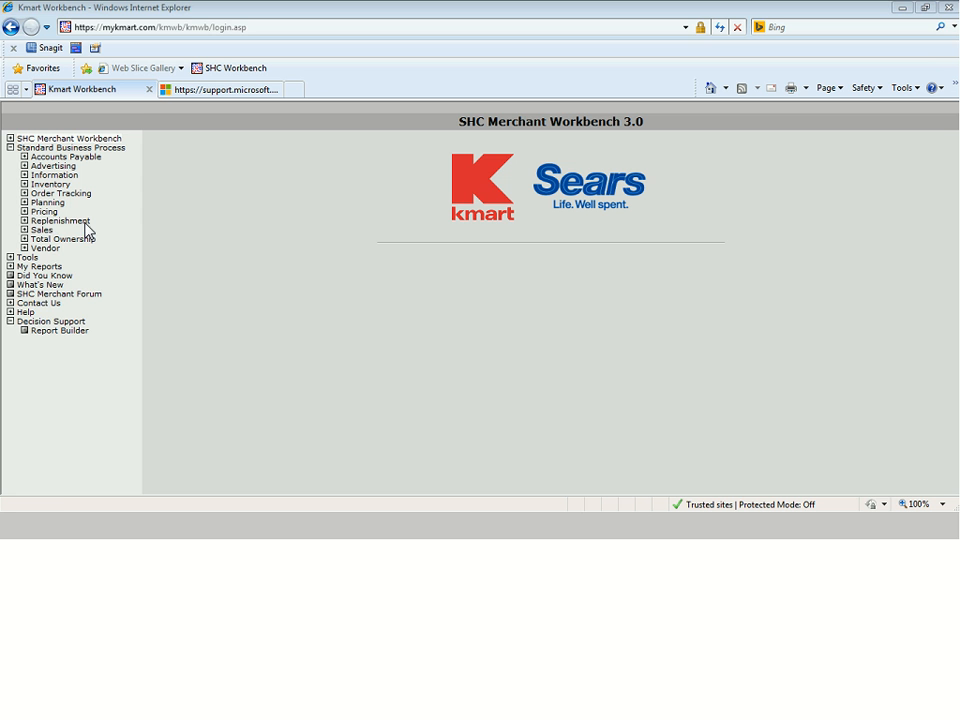
{"action": "left_click", "coordinate": [45, 230]}
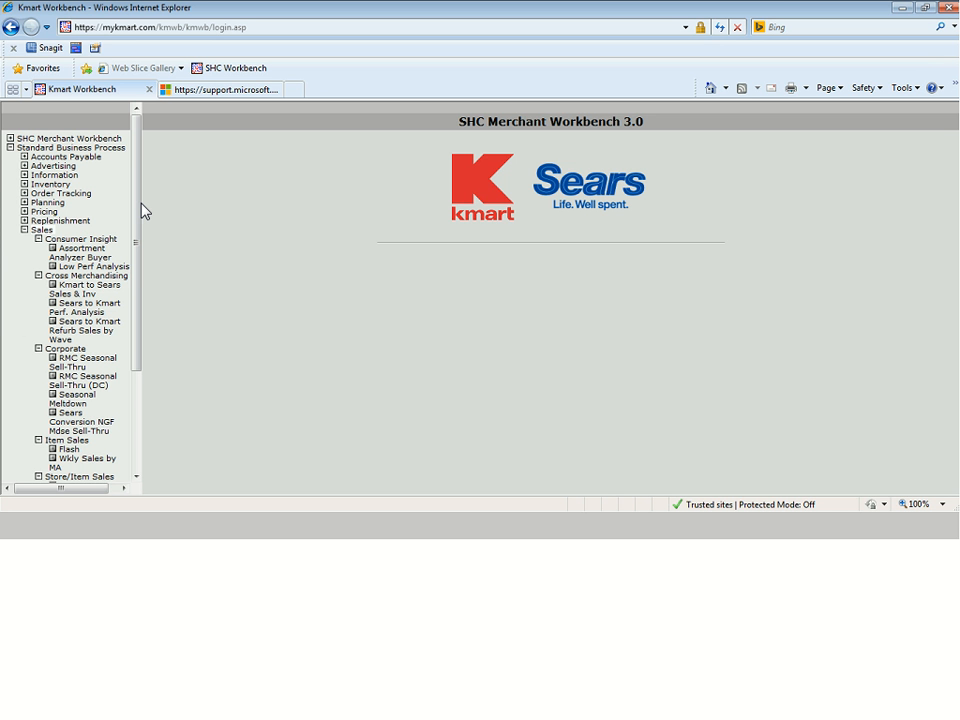
{"action": "scroll", "coordinate": [138, 240], "scroll_direction": "down", "scroll_amount": 2}
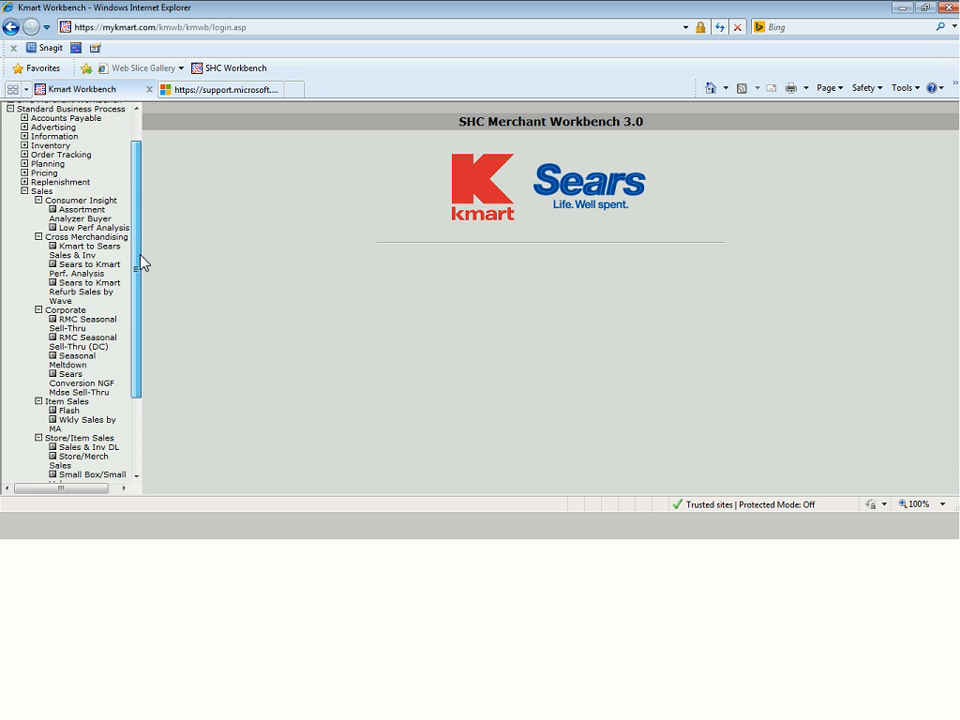
{"action": "scroll", "coordinate": [141, 261], "scroll_direction": "down", "scroll_amount": 1}
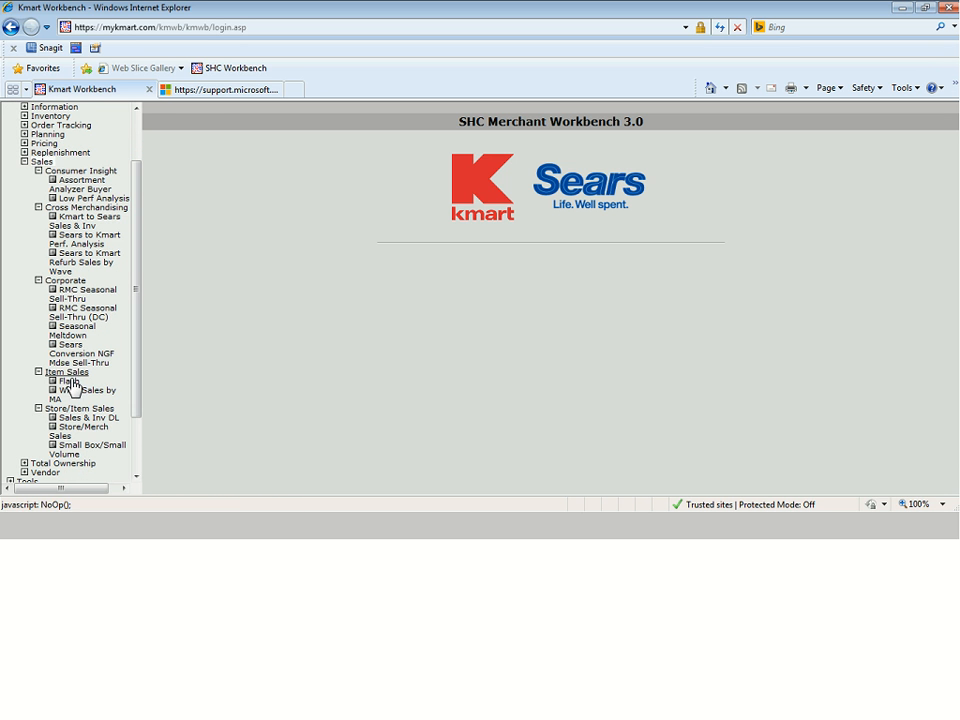
{"action": "left_click", "coordinate": [69, 383]}
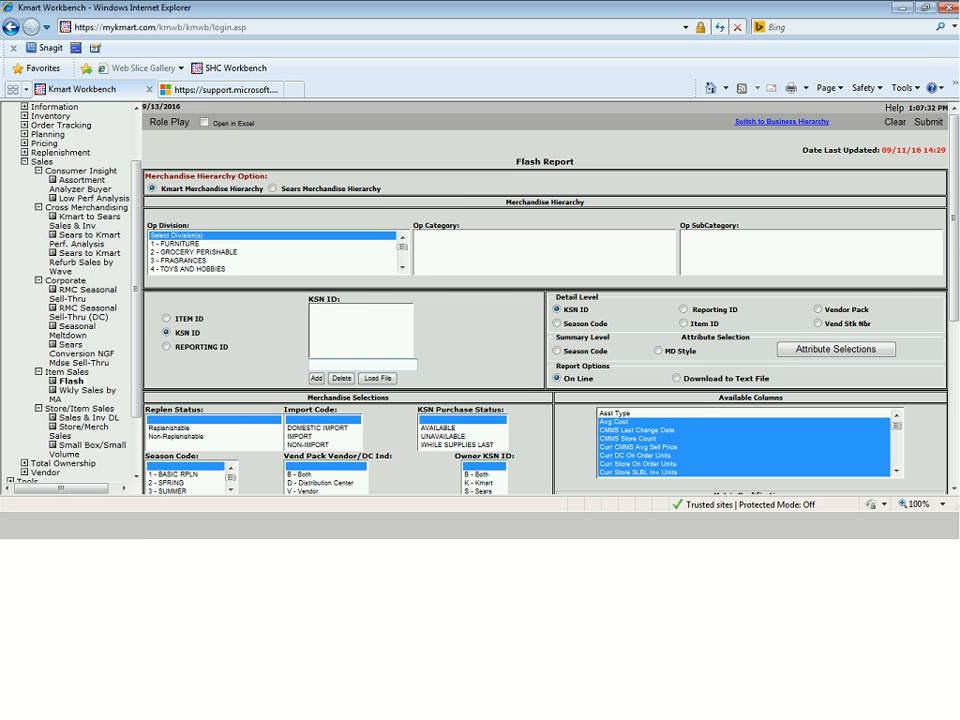
Switch the Flash report's merchandise hierarchy option to Sears and back to Kmart
{"action": "mouse_move", "coordinate": [954, 132]}
{"action": "left_mouse_down"}
{"action": "mouse_move", "coordinate": [954, 148]}
{"action": "mouse_move", "coordinate": [954, 122]}
{"action": "left_mouse_up"}
{"action": "left_click", "coordinate": [274, 189]}
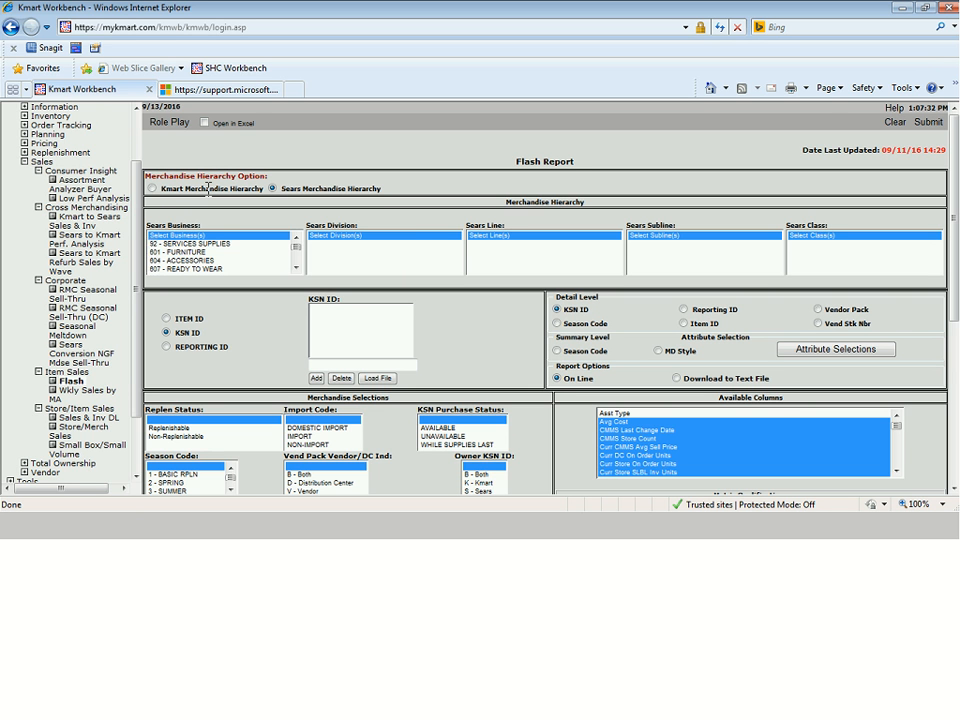
{"action": "left_click", "coordinate": [152, 188]}
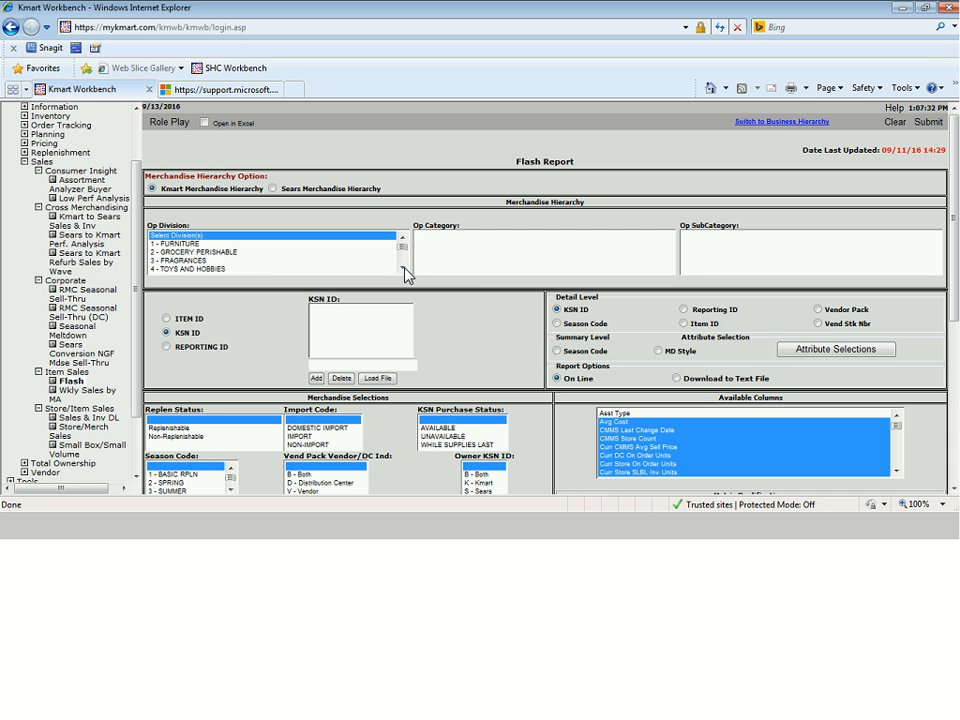
Filter the Flash report to the 4 - TOYS AND HOBBIES division and its 2 - GIRLS ROLE PLAY category
{"action": "left_click", "coordinate": [403, 268]}
{"action": "left_click", "coordinate": [403, 268]}
{"action": "left_click", "coordinate": [403, 268]}
{"action": "left_click", "coordinate": [253, 252]}
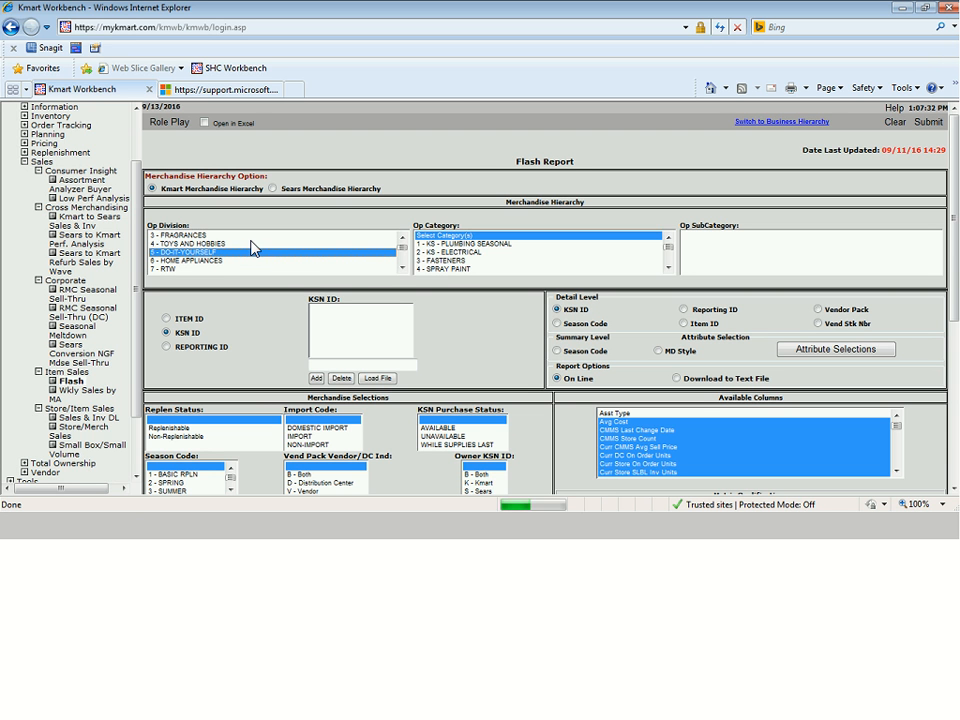
{"action": "left_click", "coordinate": [251, 243]}
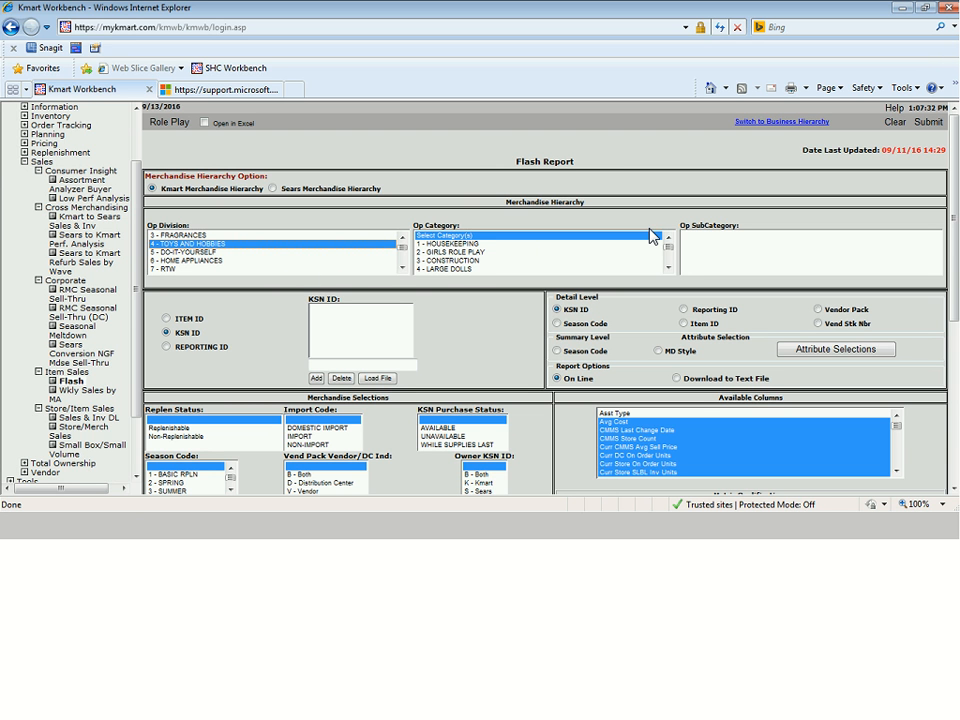
{"action": "left_click", "coordinate": [668, 268]}
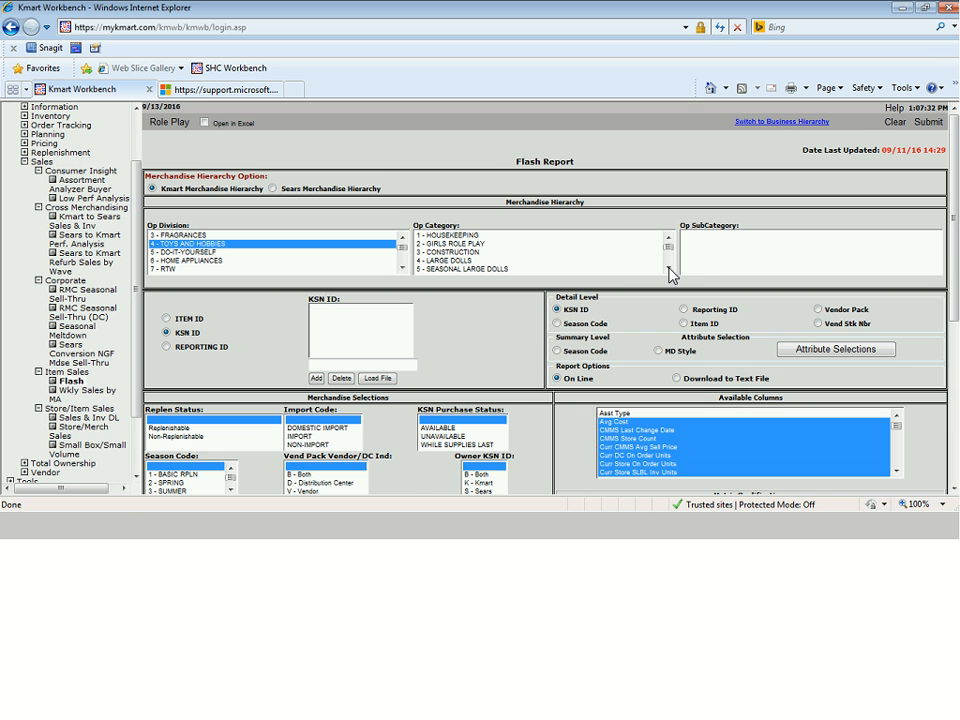
{"action": "left_click", "coordinate": [498, 243]}
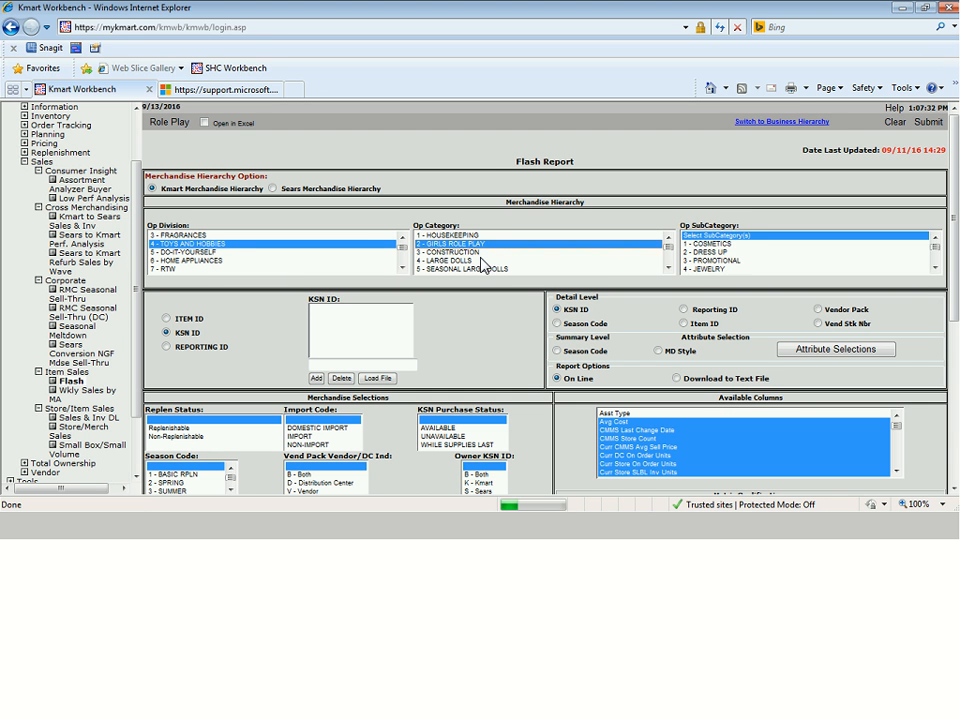
{"action": "left_click", "coordinate": [470, 260], "text": "ctrl"}
{"action": "left_click", "coordinate": [486, 243], "text": "shift"}
{"action": "left_click", "coordinate": [486, 243]}
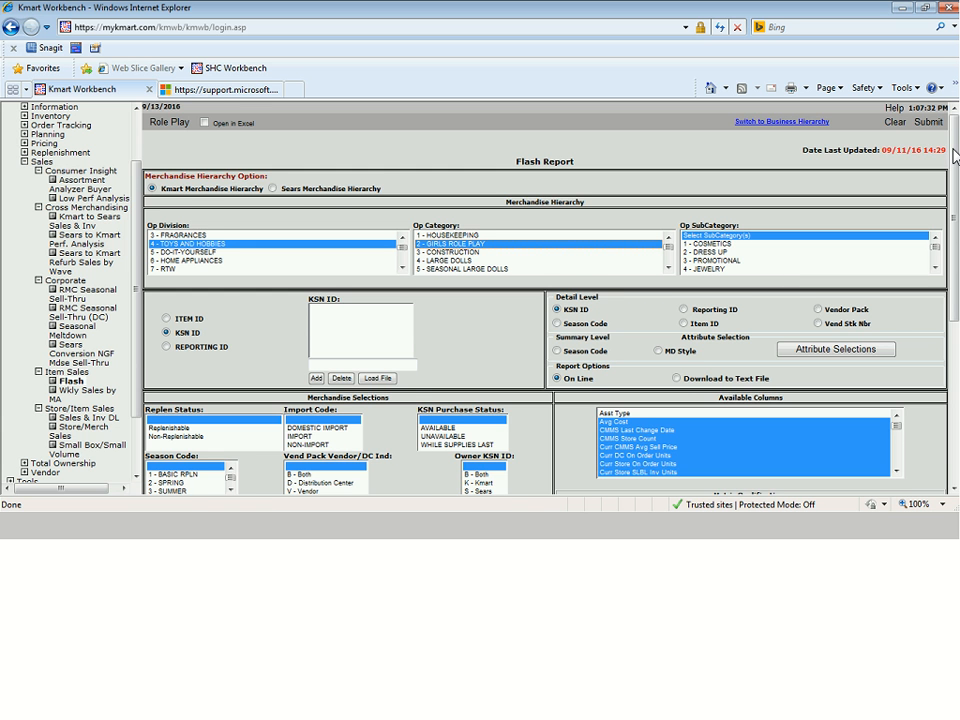
Try to add 99999 to the KSN ID list of the Flash report
{"action": "scroll", "coordinate": [545, 300], "scroll_direction": "down", "scroll_amount": 1}
{"action": "scroll", "coordinate": [450, 214], "scroll_direction": "down", "scroll_amount": 1}
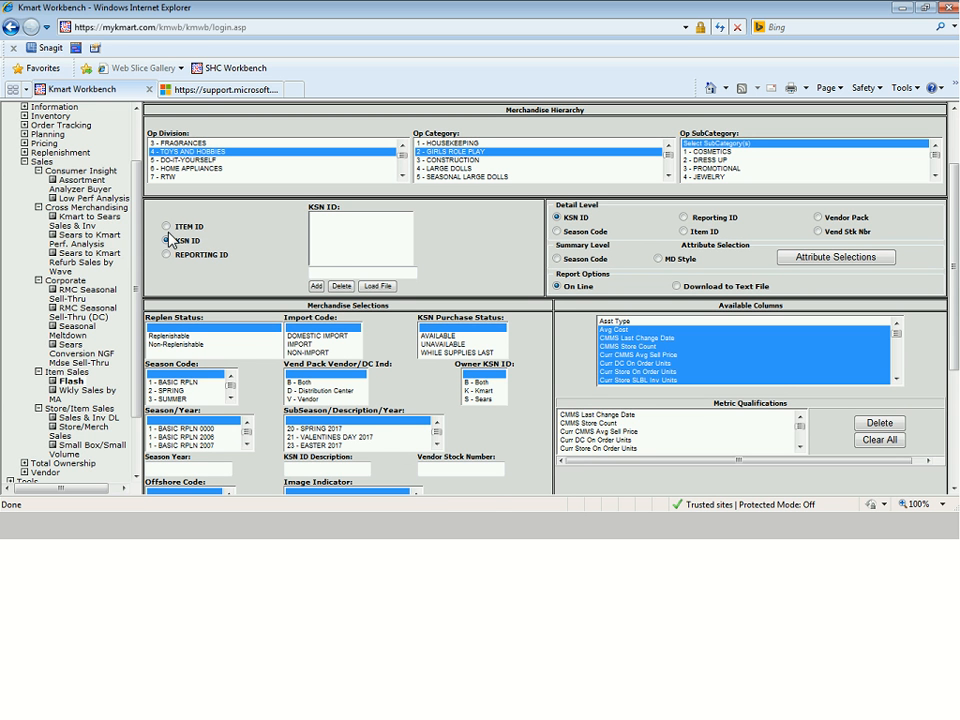
{"action": "left_click", "coordinate": [329, 271]}
{"action": "type", "text": "99999"}
{"action": "left_click", "coordinate": [316, 287]}
Review the merchandise selection filters and browse the Available Columns list to see which report columns are selected
{"action": "left_click_drag", "start_coordinate": [956, 219], "coordinate": [956, 272]}
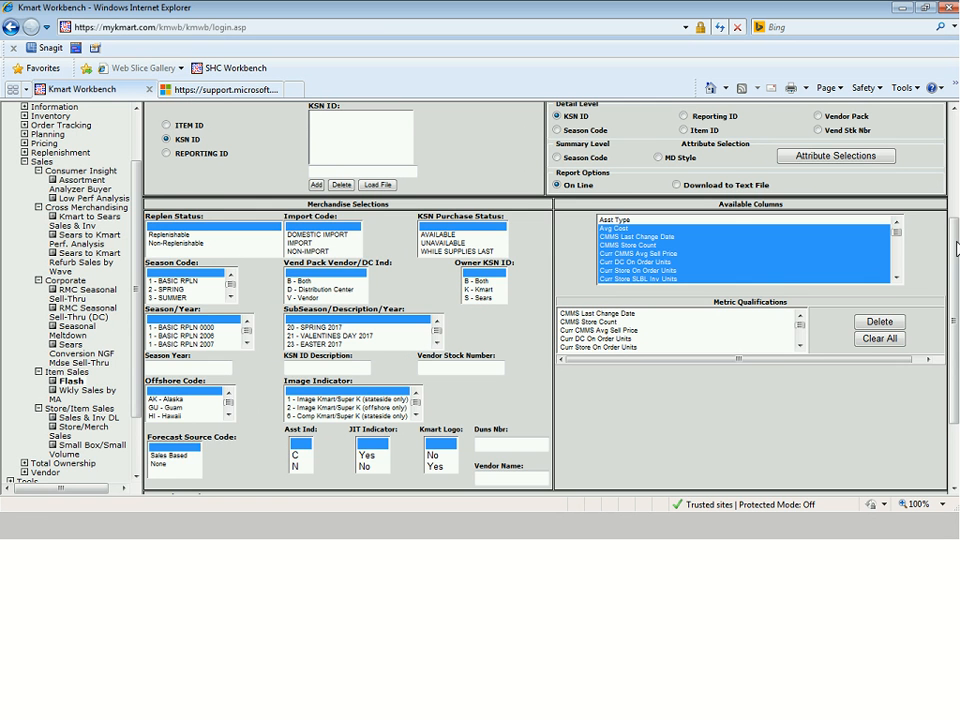
{"action": "scroll", "coordinate": [889, 240], "scroll_direction": "up", "scroll_amount": 1}
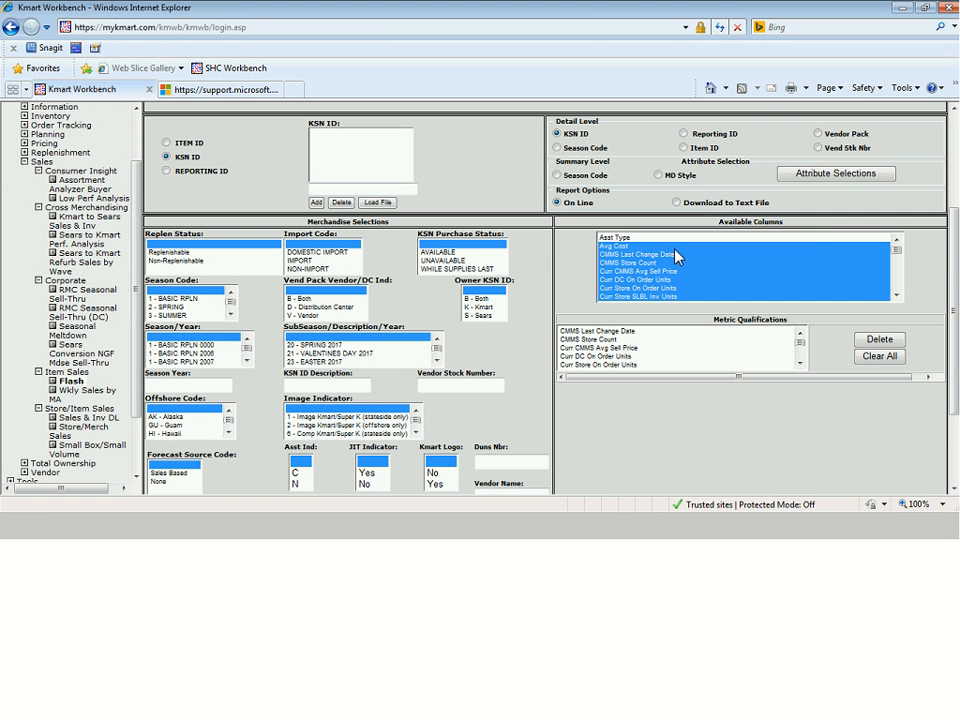
{"action": "left_click", "coordinate": [896, 296]}
{"action": "left_click", "coordinate": [896, 296]}
{"action": "left_click", "coordinate": [896, 296]}
{"action": "left_click", "coordinate": [896, 296]}
{"action": "left_click", "coordinate": [896, 296]}
{"action": "left_click", "coordinate": [896, 296]}
{"action": "left_click", "coordinate": [896, 296]}
{"action": "left_click", "coordinate": [896, 296]}
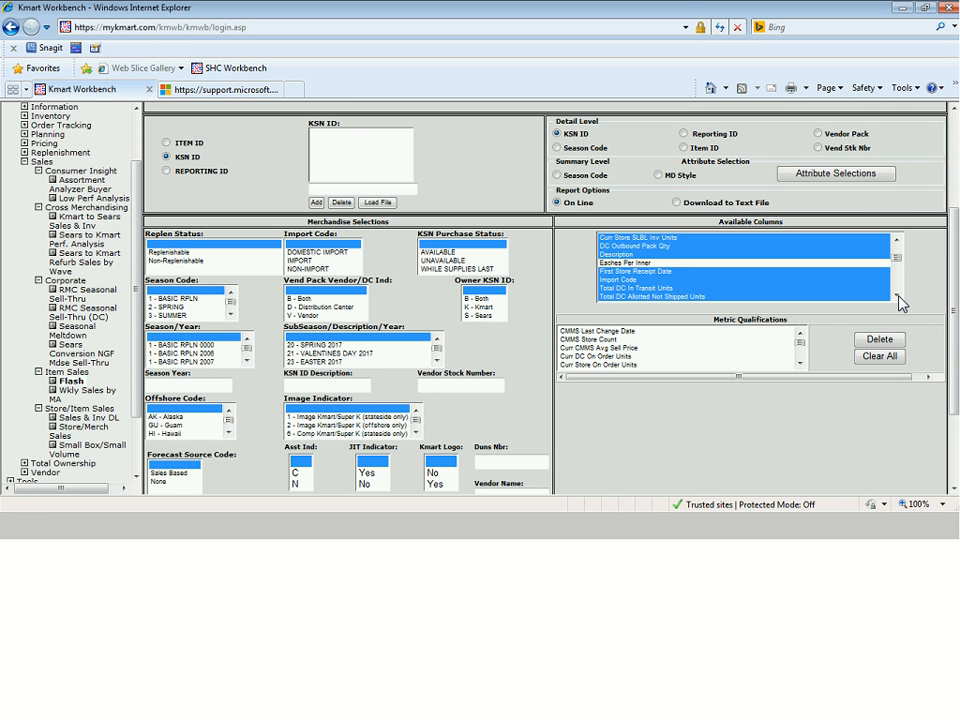
{"action": "left_click", "coordinate": [896, 296]}
{"action": "left_click", "coordinate": [896, 296]}
{"action": "left_click", "coordinate": [896, 239]}
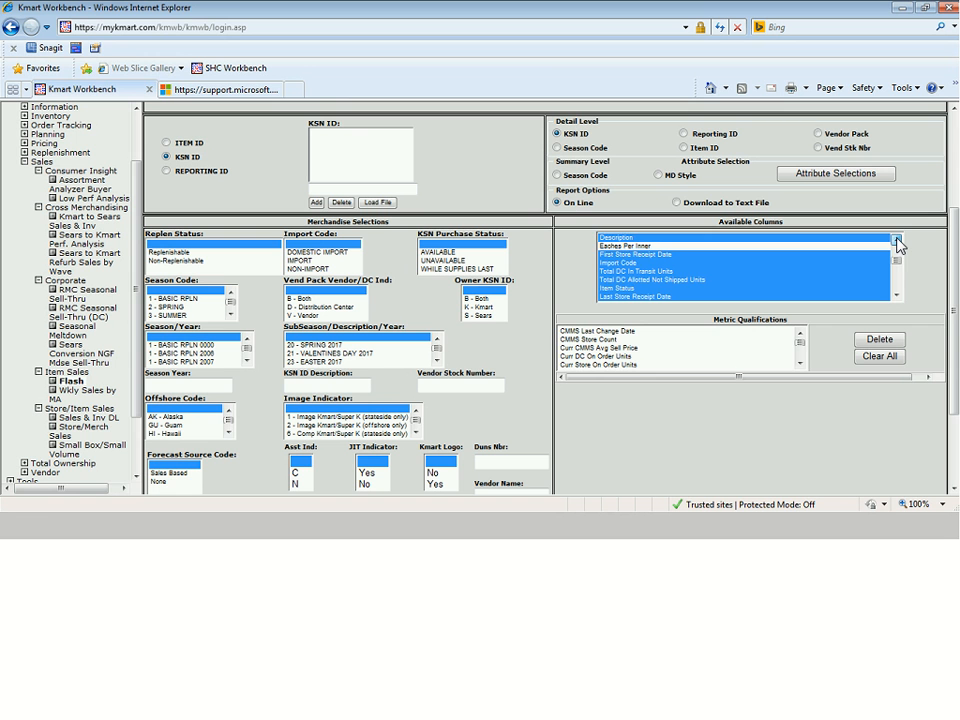
{"action": "scroll", "coordinate": [897, 242], "scroll_direction": "up", "scroll_amount": 4}
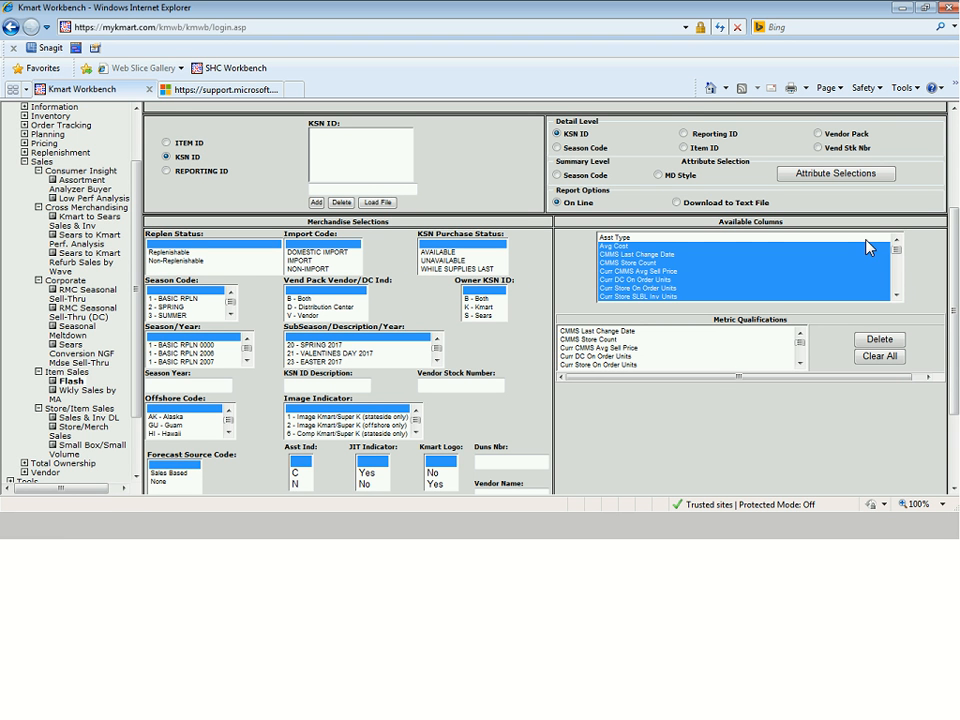
Include Offshore Indicator in the report's available columns and exclude List Sell Price
{"action": "double_click", "coordinate": [897, 296]}
{"action": "left_click", "coordinate": [898, 297]}
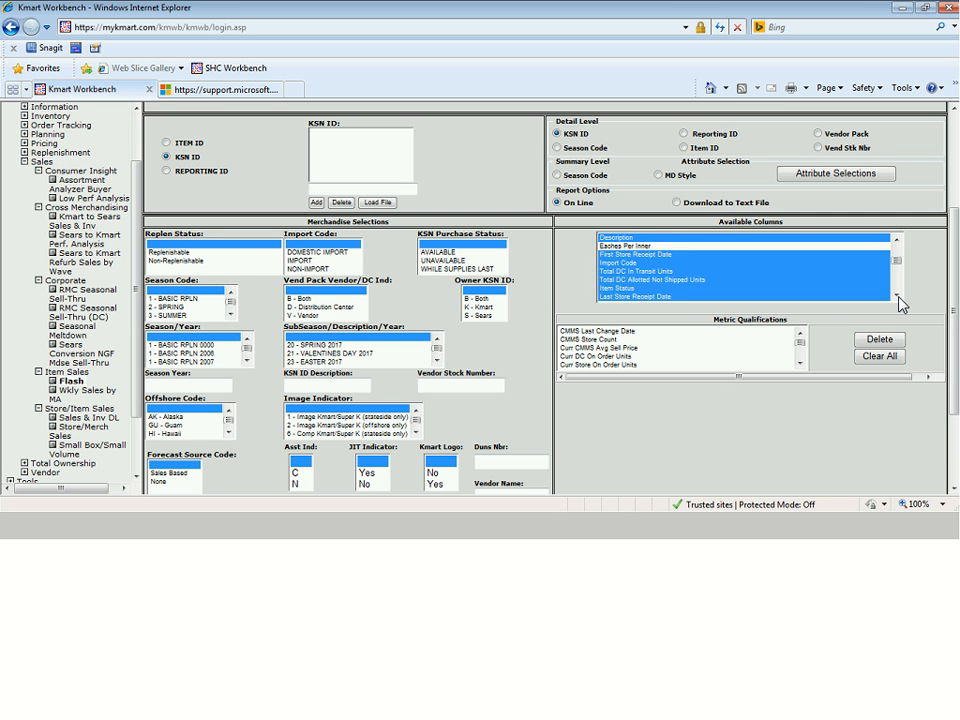
{"action": "left_click", "coordinate": [898, 297]}
{"action": "left_click", "coordinate": [898, 297]}
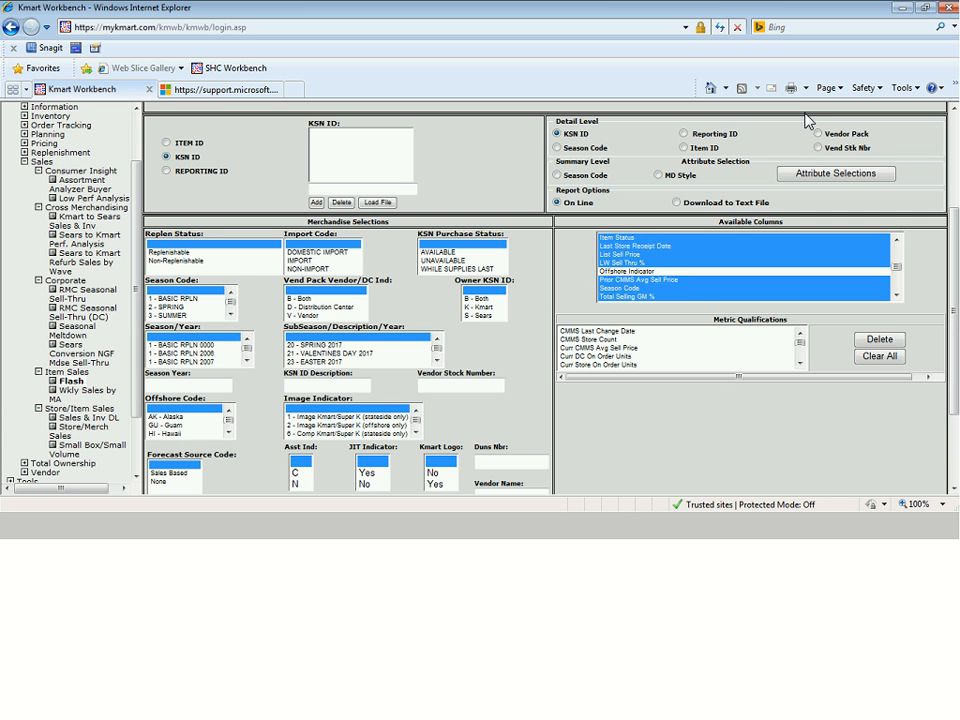
{"action": "left_click", "coordinate": [642, 271], "text": "ctrl"}
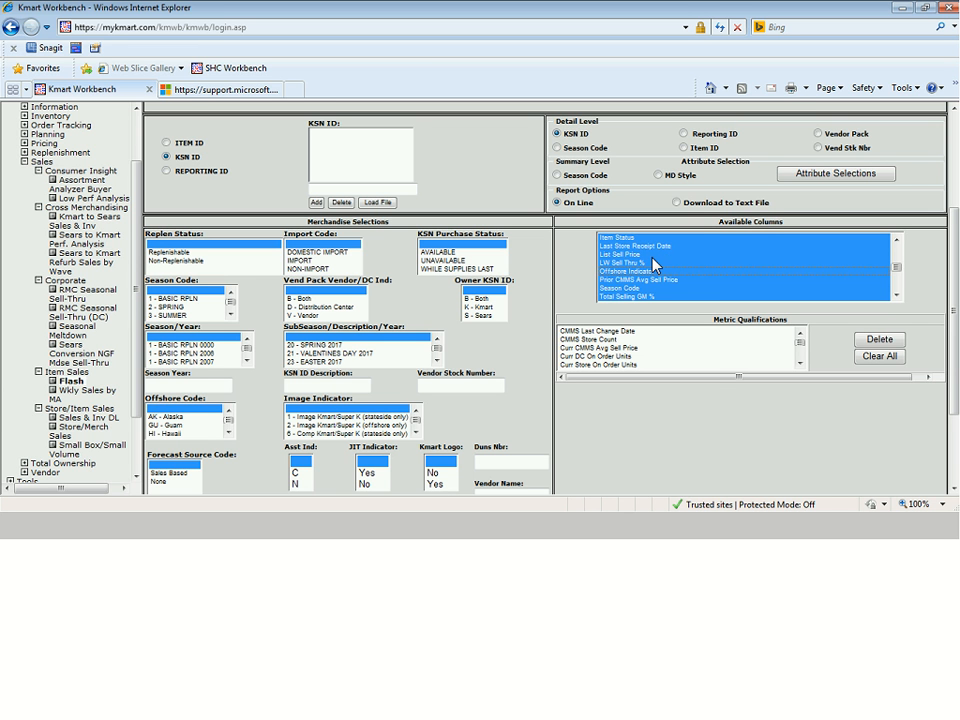
{"action": "left_click", "coordinate": [654, 255], "text": "ctrl"}
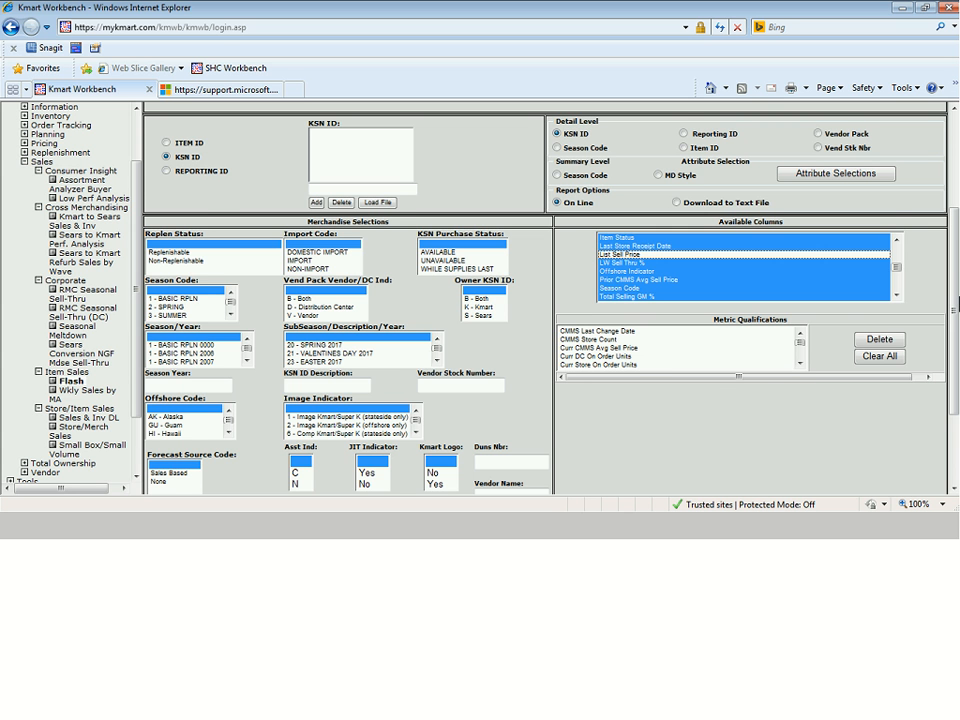
{"action": "scroll", "coordinate": [956, 305], "scroll_direction": "up", "scroll_amount": 3}
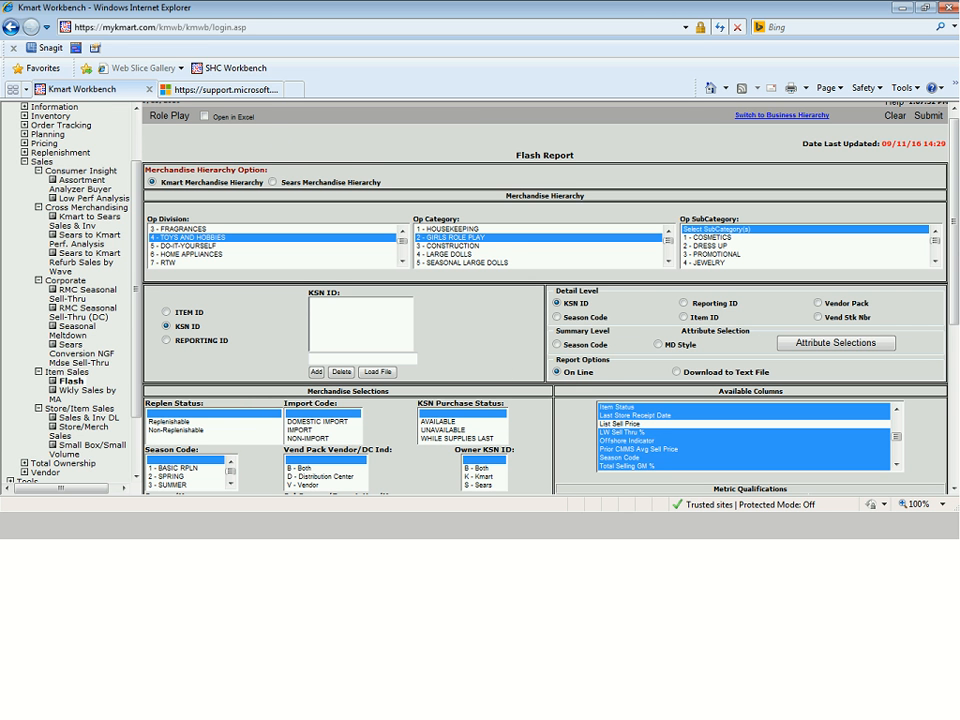
{"action": "left_click", "coordinate": [928, 116]}
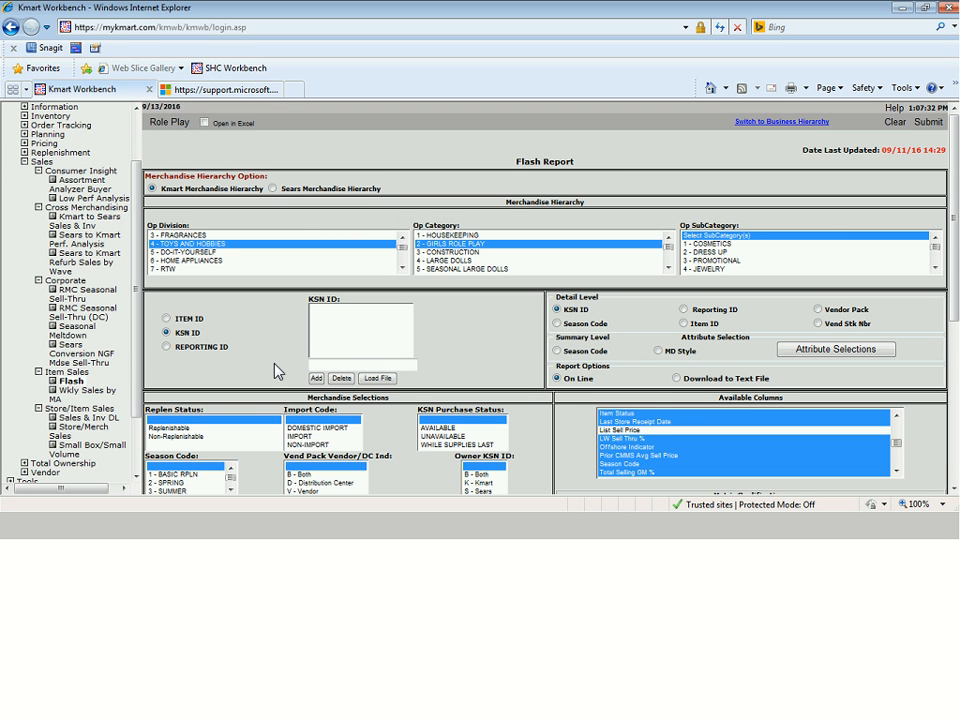
Switch to the Example Flash report workbook in Excel and examine its CMMSLastChangeDate and CMMSStoreCount columns
{"action": "key", "text": "alt+Tab"}
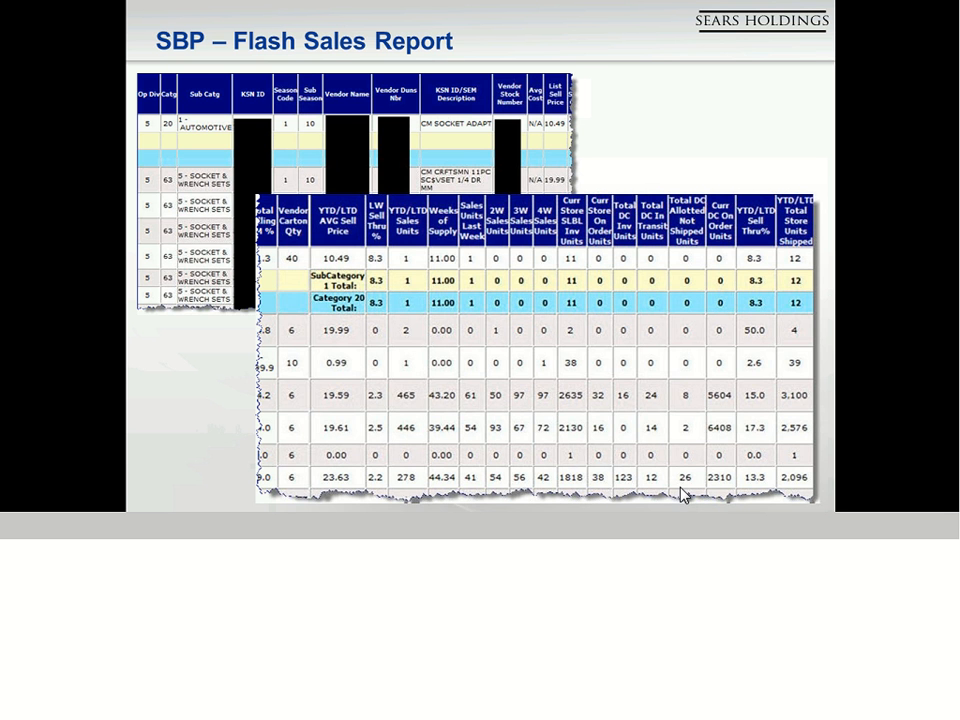
{"action": "key", "text": "alt+Tab"}
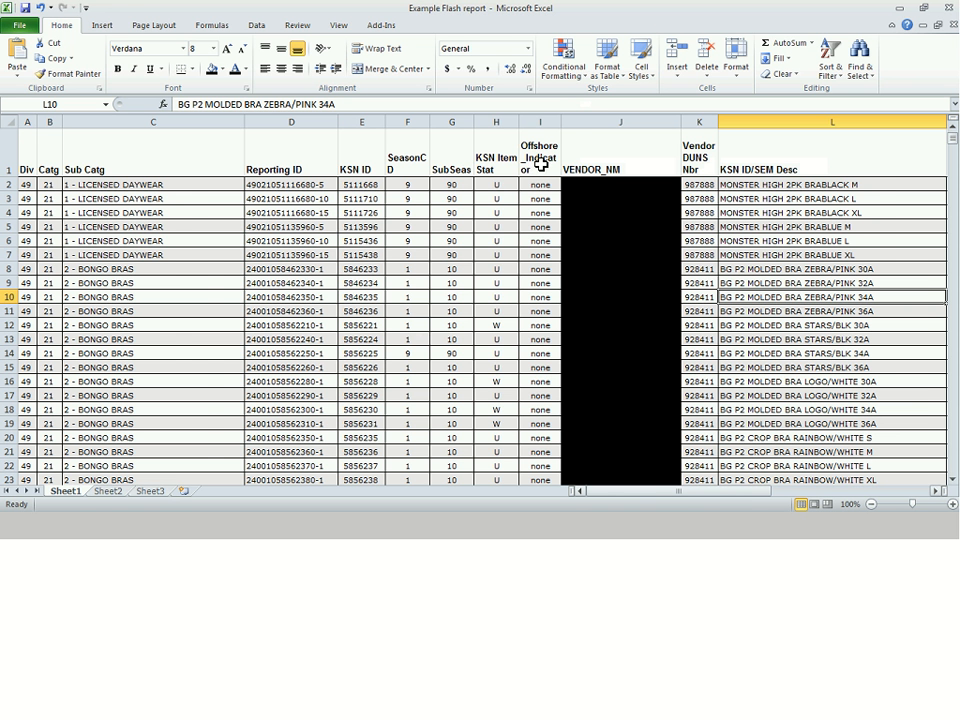
{"action": "scroll", "coordinate": [458, 166], "scroll_direction": "right", "scroll_amount": 4}
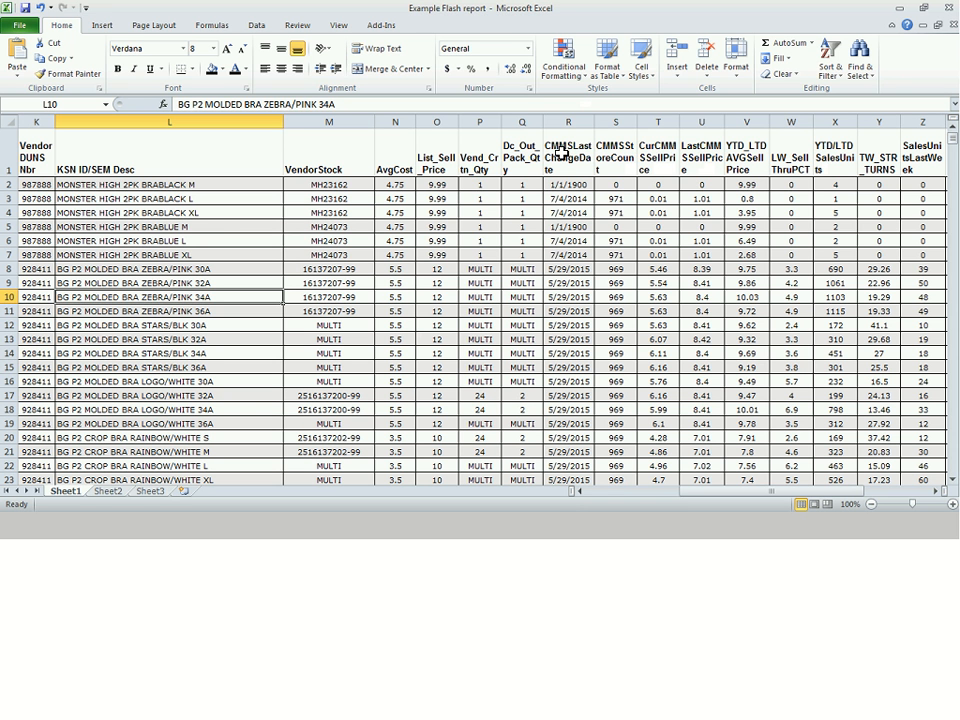
{"action": "left_click", "coordinate": [590, 163]}
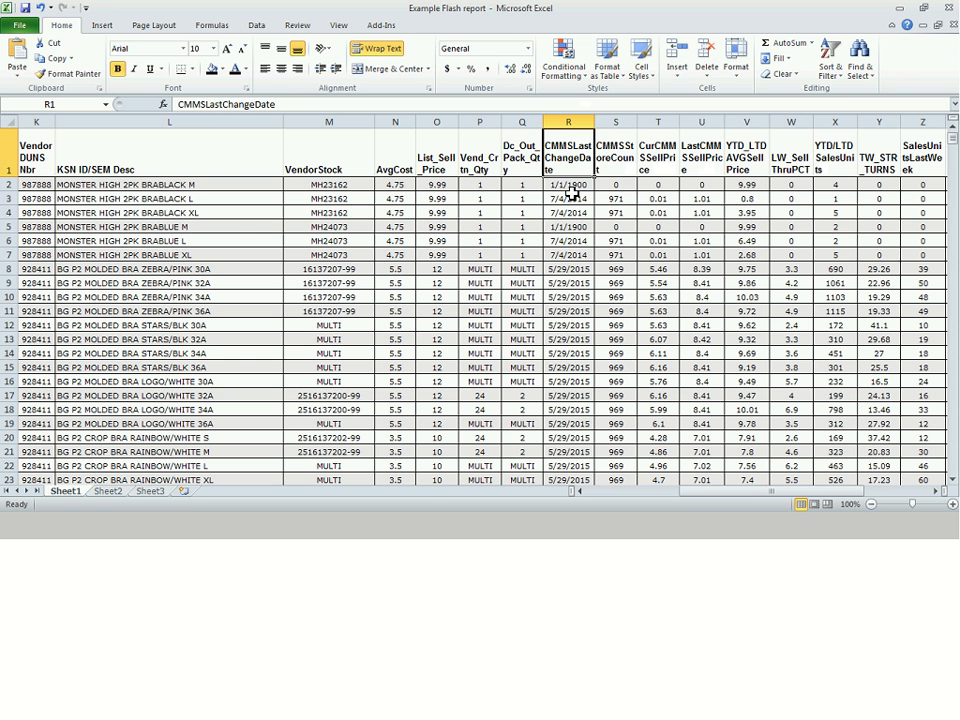
{"action": "left_click", "coordinate": [571, 196]}
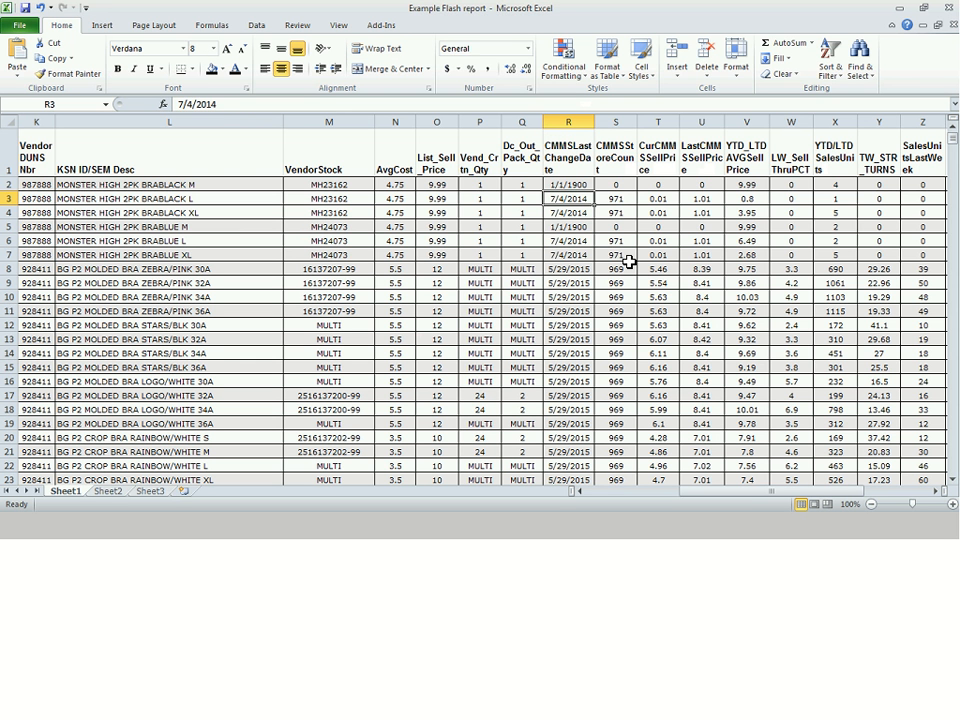
{"action": "key", "text": "Up"}
{"action": "key", "text": "Down"}
{"action": "key", "text": "Right"}
{"action": "key", "text": "Up"}
{"action": "key", "text": "Up"}
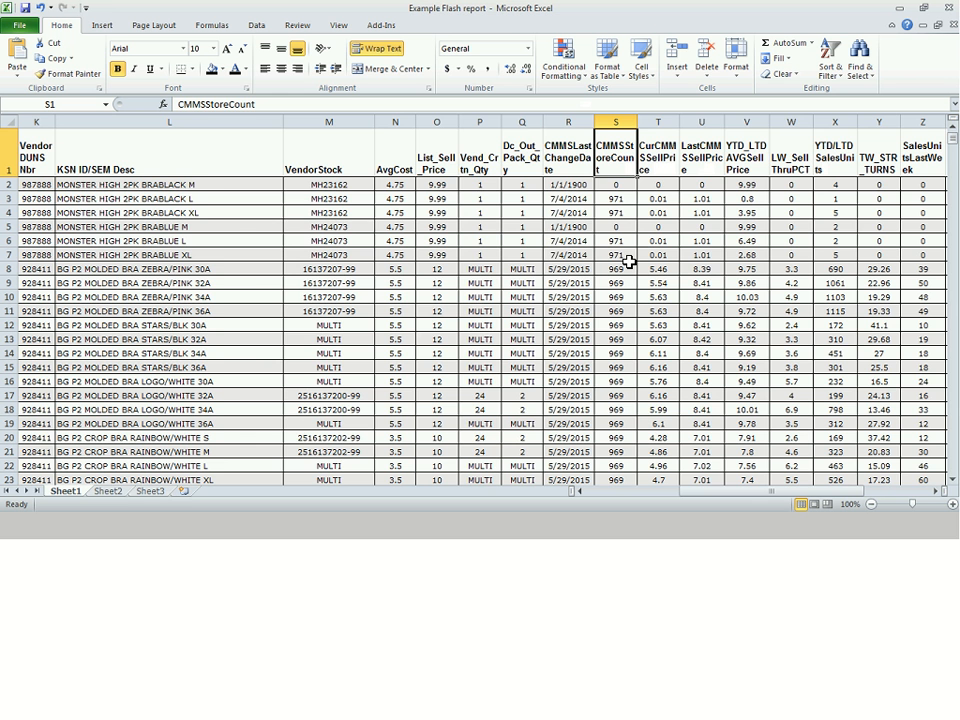
Review the example report's column headers from KSN ID through YTD_LTDAVGSellPrice and examine the Vend_Crtn_Qty column
{"action": "key", "text": "Left"}
{"action": "key", "text": "Left"}
{"action": "key", "text": "Left"}
{"action": "key", "text": "Left"}
{"action": "key", "text": "Left"}
{"action": "key", "text": "Left"}
{"action": "key", "text": "Left"}
{"action": "key", "text": "Left"}
{"action": "key", "text": "Left"}
{"action": "key", "text": "Left"}
{"action": "key", "text": "Left"}
{"action": "key", "text": "Left"}
{"action": "key", "text": "Left"}
{"action": "key", "text": "Left"}
{"action": "key", "text": "Right"}
{"action": "key", "text": "Right"}
{"action": "key", "text": "Right"}
{"action": "key", "text": "Right"}
{"action": "key", "text": "Right"}
{"action": "key", "text": "Right"}
{"action": "key", "text": "Right"}
{"action": "key", "text": "Right"}
{"action": "key", "text": "Right"}
{"action": "key", "text": "Right"}
{"action": "key", "text": "Right"}
{"action": "key", "text": "Right"}
{"action": "key", "text": "Right"}
{"action": "key", "text": "Right"}
{"action": "key", "text": "Right"}
{"action": "key", "text": "Right"}
{"action": "key", "text": "Right"}
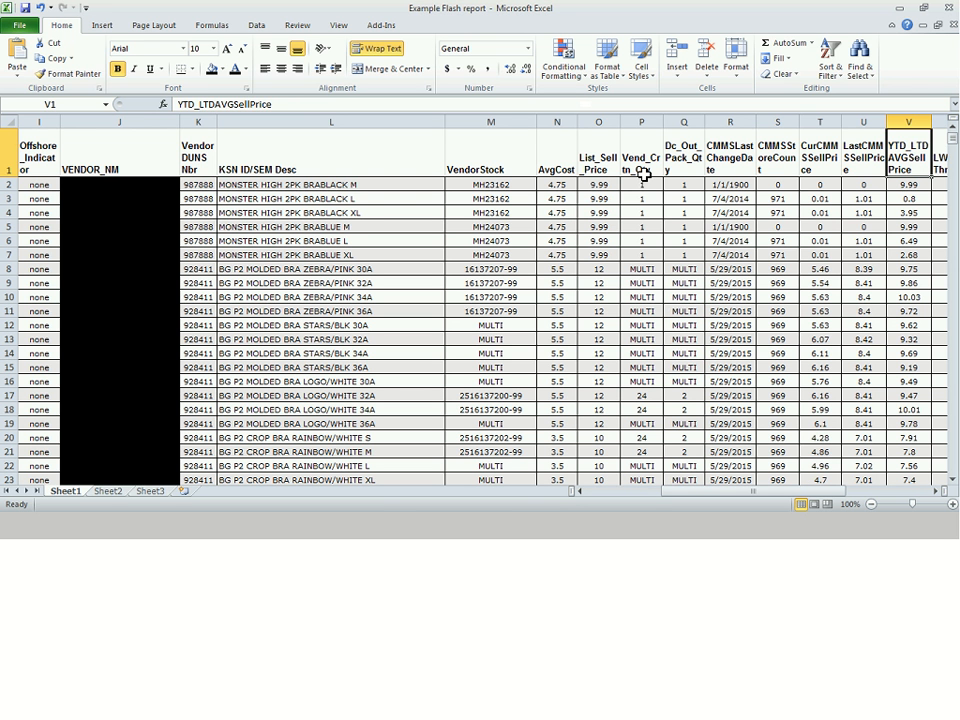
{"action": "left_click", "coordinate": [634, 212]}
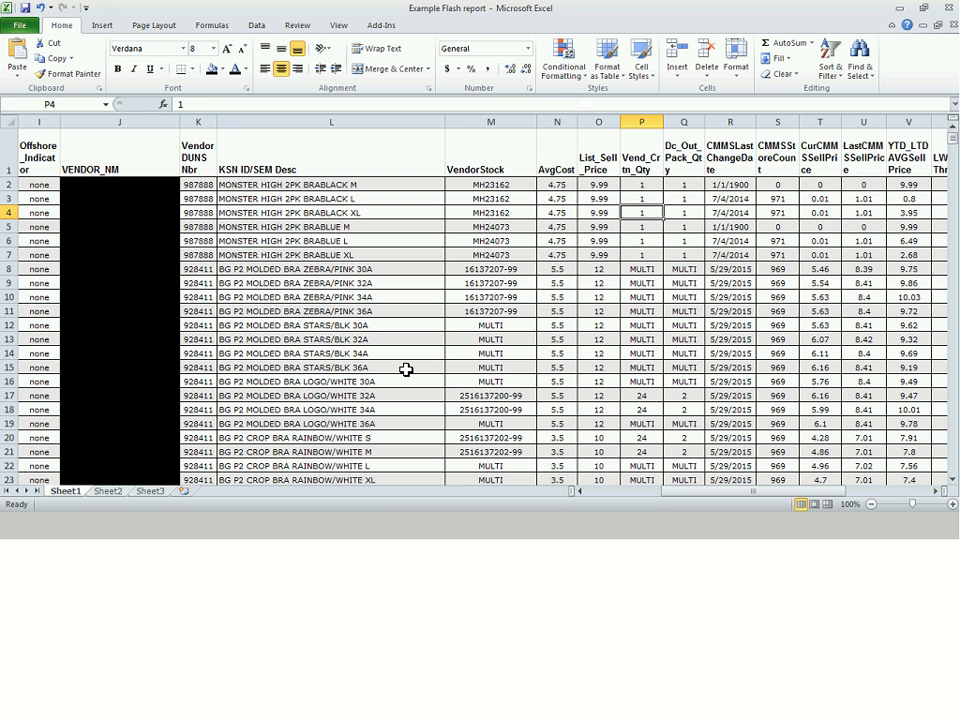
Switch to the Workbench Flash Reports presentation in PowerPoint and present the Contact Us slide
{"action": "left_click", "coordinate": [294, 515]}
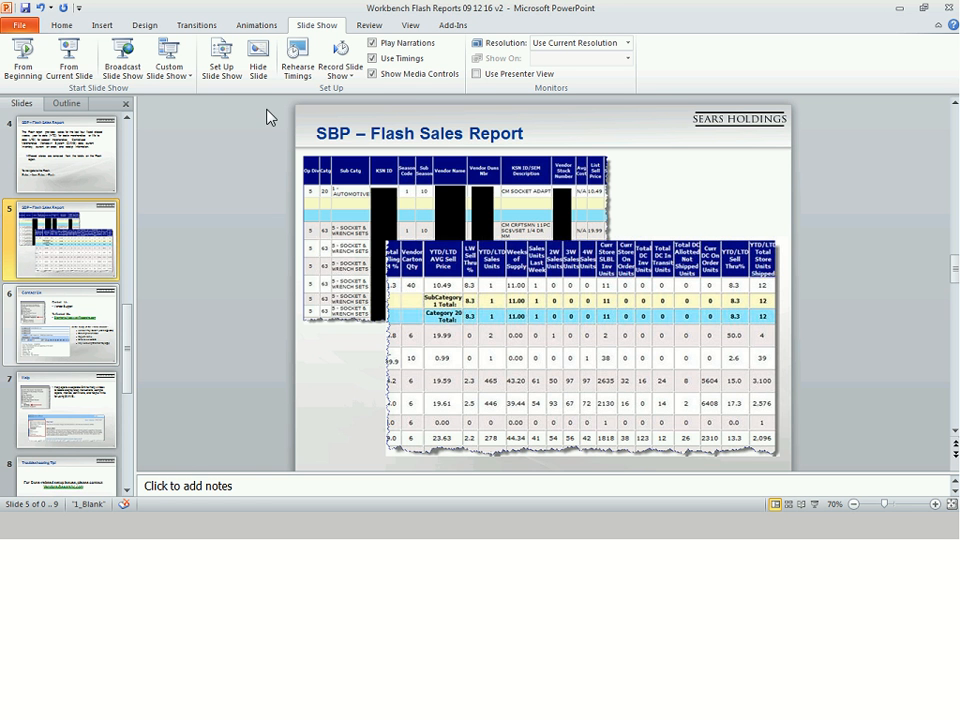
{"action": "left_click", "coordinate": [318, 61]}
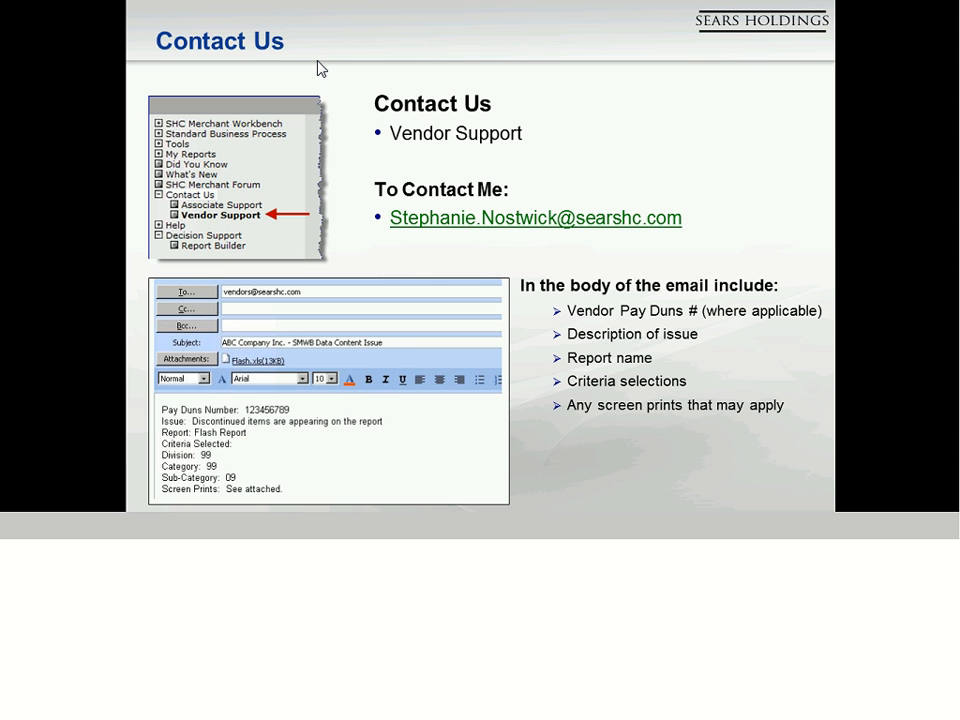